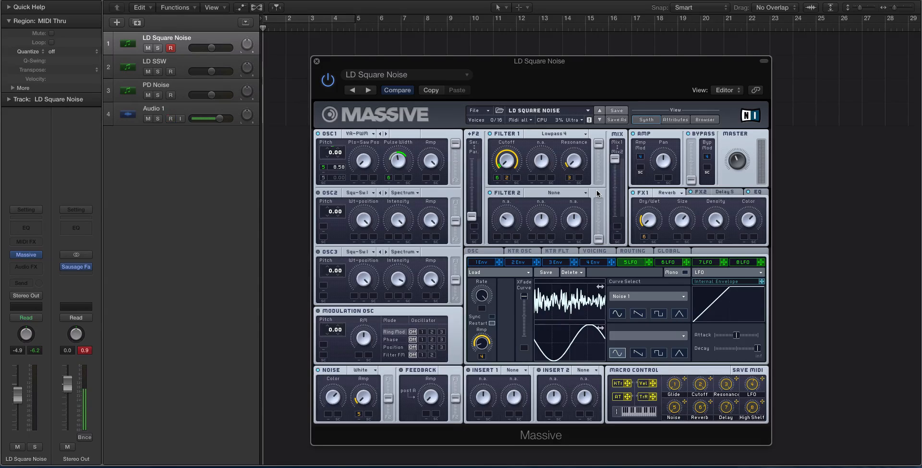
Step: Examine the settings and curves of LFOs 5 to 8 in the LD Square Noise patch
{"action": "left_click", "coordinate": [669, 262]}
{"action": "left_click", "coordinate": [705, 263]}
{"action": "left_click", "coordinate": [743, 264]}
{"action": "left_click", "coordinate": [705, 262]}
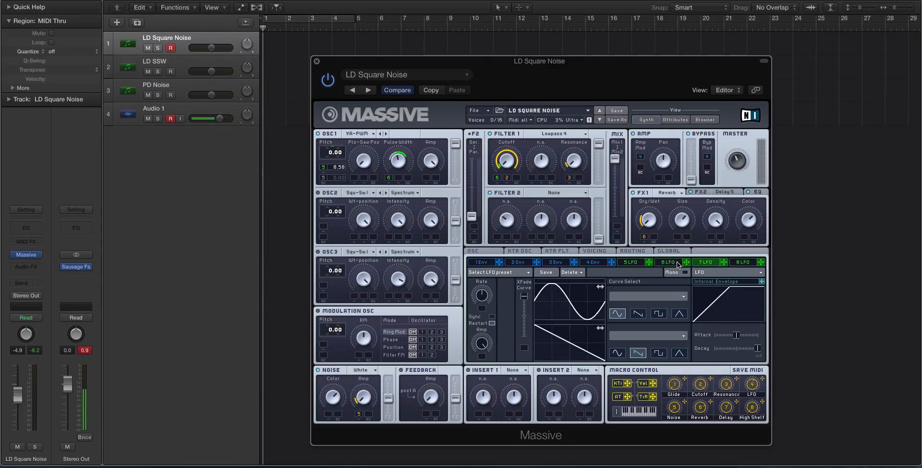
{"action": "left_click", "coordinate": [670, 263]}
{"action": "left_click", "coordinate": [640, 263]}
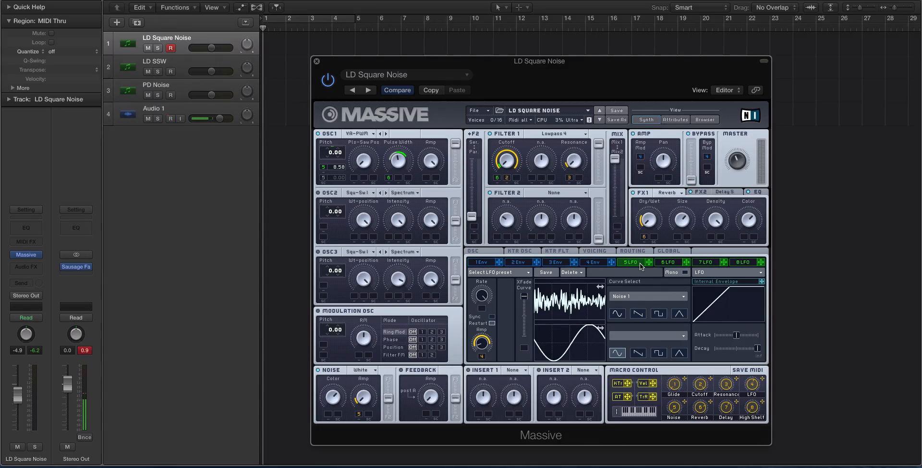
{"action": "left_click", "coordinate": [668, 262]}
{"action": "left_click", "coordinate": [705, 262]}
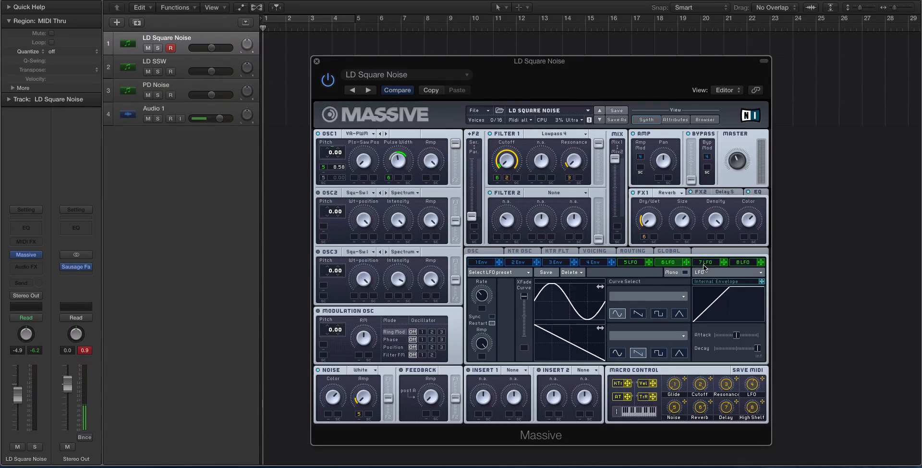
{"action": "left_click", "coordinate": [735, 265]}
{"action": "left_click", "coordinate": [706, 262]}
{"action": "left_click", "coordinate": [673, 262]}
{"action": "left_click", "coordinate": [639, 262]}
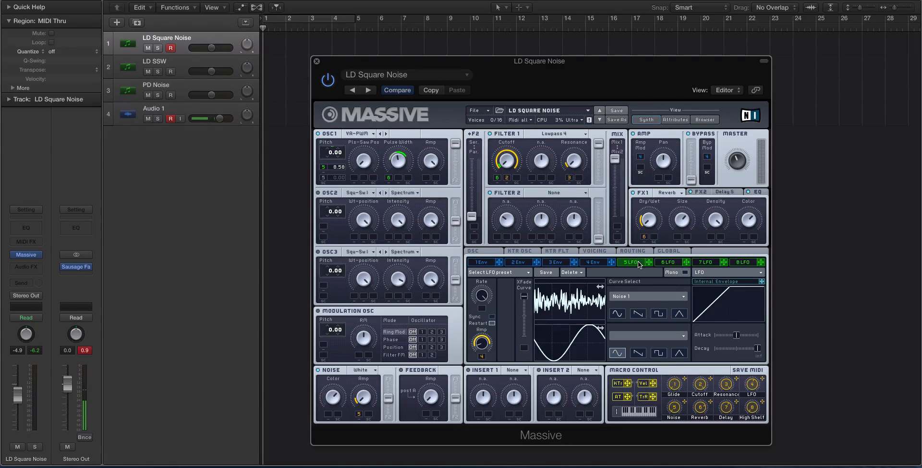
{"action": "left_click", "coordinate": [671, 263]}
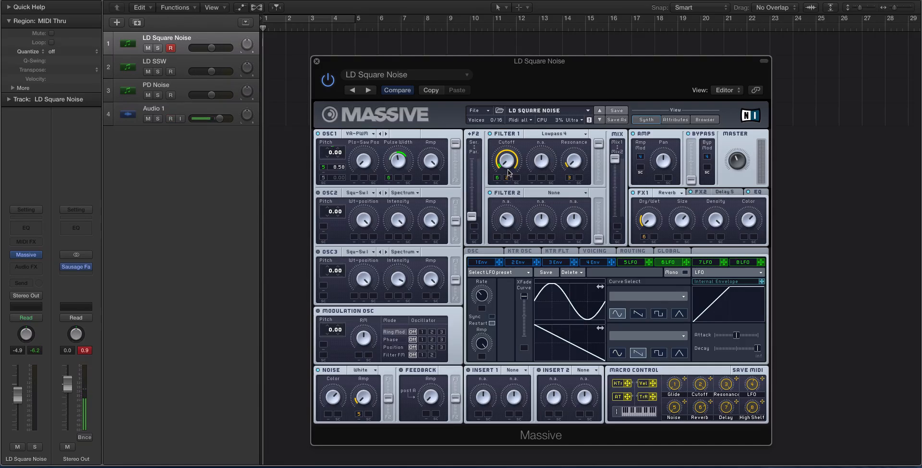
{"action": "left_click", "coordinate": [634, 263]}
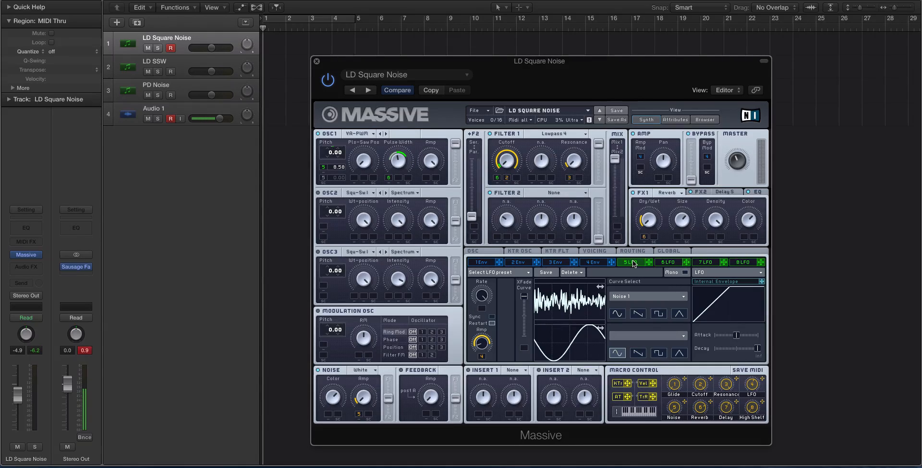
Step: Look through the available curves for the upper waveform of LFO 5 without changing the current selection
{"action": "left_click", "coordinate": [654, 297]}
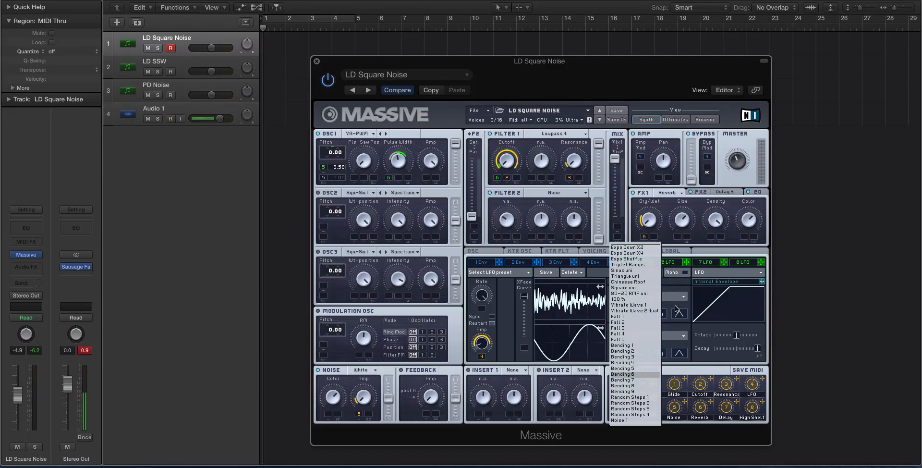
{"action": "left_click", "coordinate": [676, 284]}
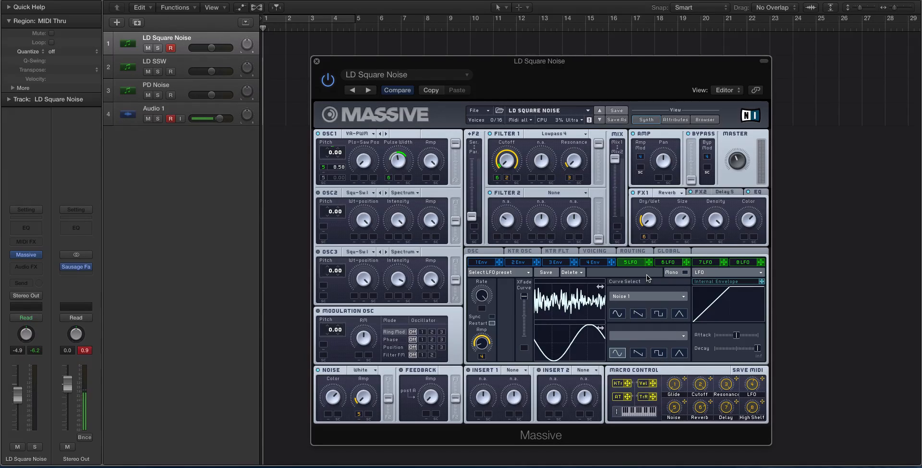
{"action": "left_click", "coordinate": [638, 295]}
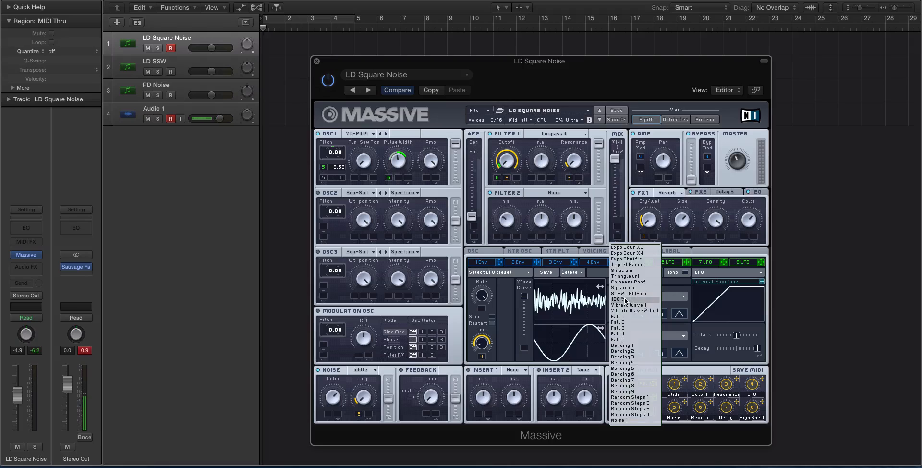
{"action": "left_click", "coordinate": [609, 397]}
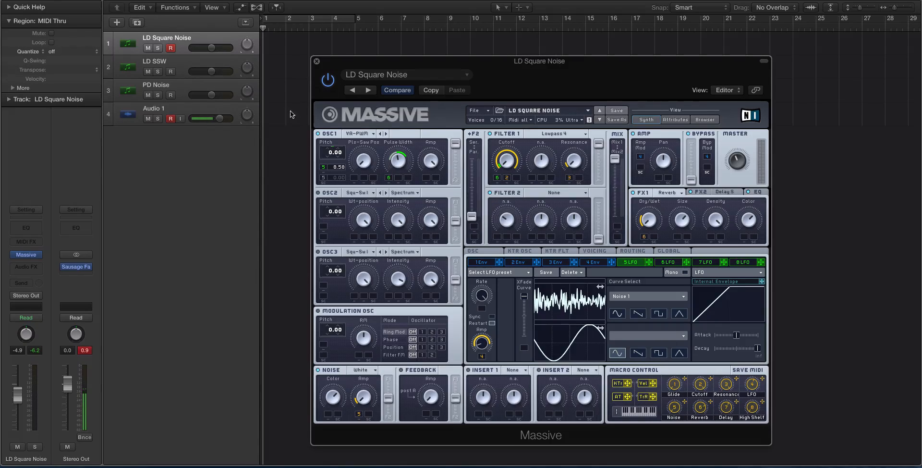
Step: Toggle the LFO 5 modulation on OSC1's pitch and adjust its modulation amount
{"action": "right_click", "coordinate": [323, 167]}
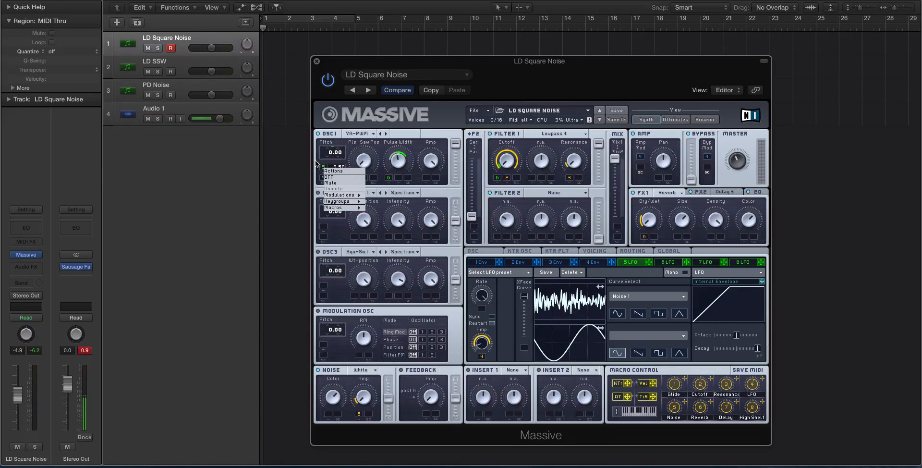
{"action": "left_click", "coordinate": [316, 162]}
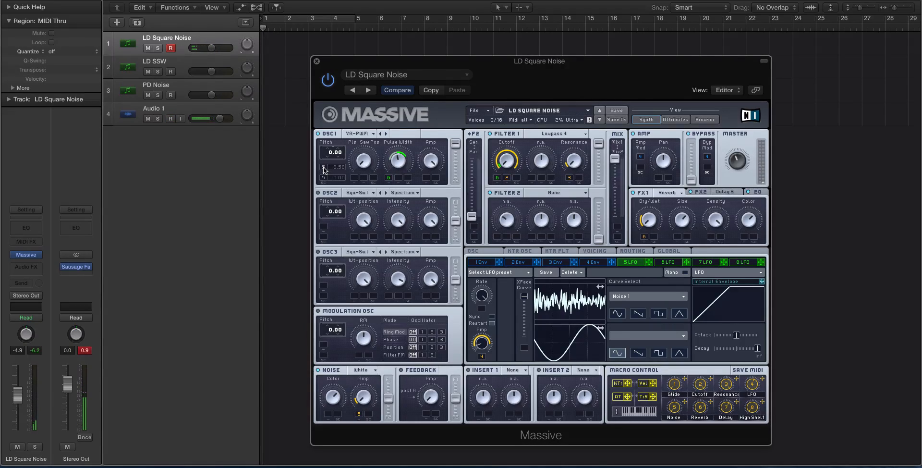
{"action": "left_click", "coordinate": [324, 168]}
{"action": "double_click", "coordinate": [339, 168]}
{"action": "mouse_move", "coordinate": [333, 167]}
{"action": "left_mouse_down"}
{"action": "mouse_move", "coordinate": [336, 133]}
{"action": "mouse_move", "coordinate": [333, 197]}
{"action": "mouse_move", "coordinate": [338, 169]}
{"action": "left_mouse_up"}
Step: Switch to the LD SSW track and unmute the LFO 5 modulation on OSC1's pitch
{"action": "key", "text": "Down"}
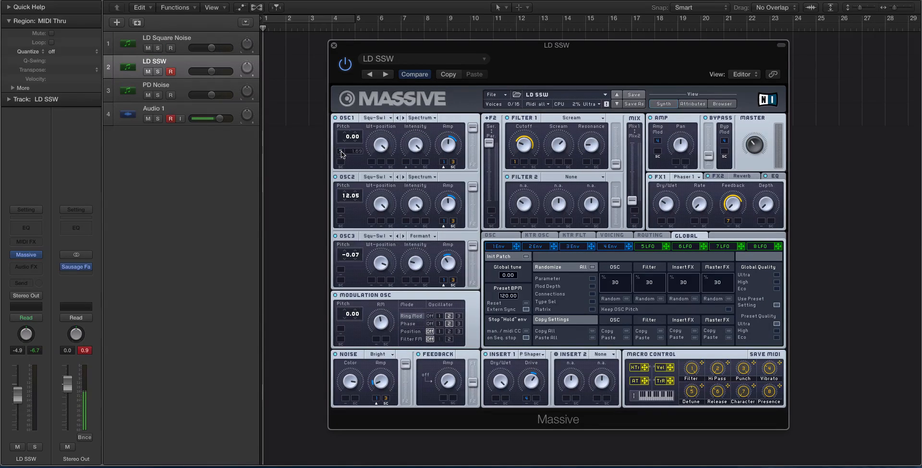
{"action": "left_click_drag", "start_coordinate": [354, 43], "coordinate": [347, 47]}
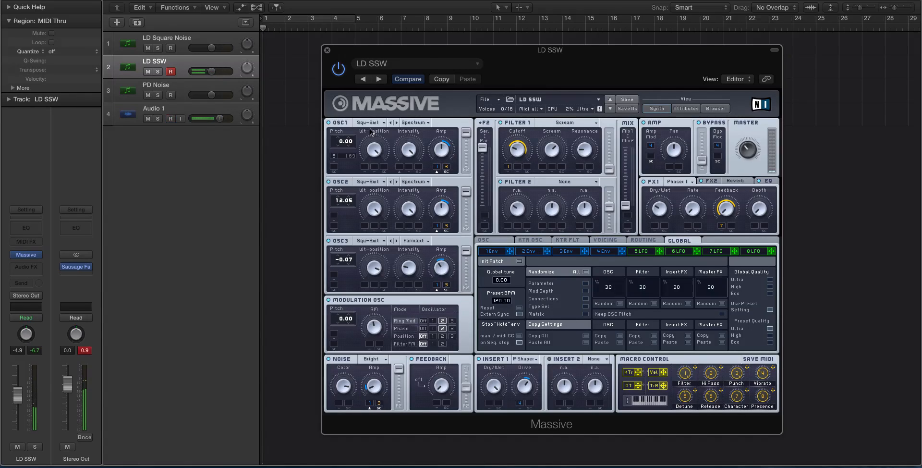
{"action": "left_click", "coordinate": [334, 156]}
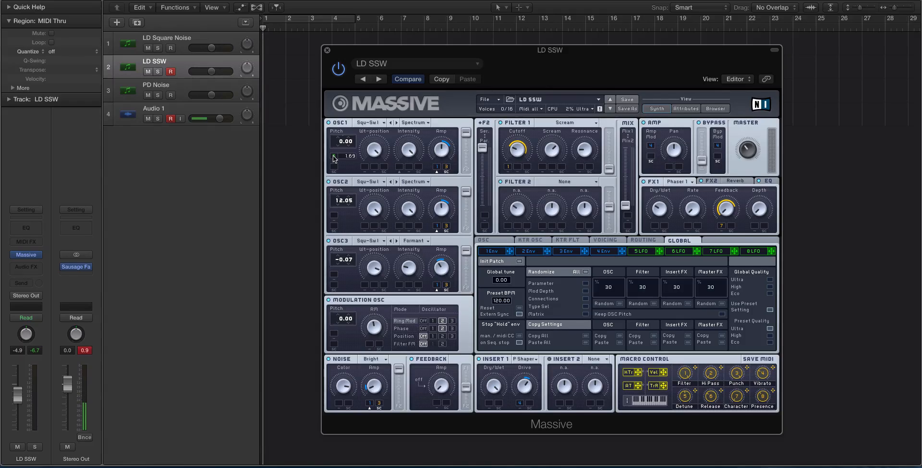
Step: Display LFO 5's settings in LD SSW and set its OSC1 pitch modulation amount to 3.67
{"action": "left_click_drag", "start_coordinate": [353, 154], "coordinate": [356, 133]}
{"action": "left_click", "coordinate": [643, 252]}
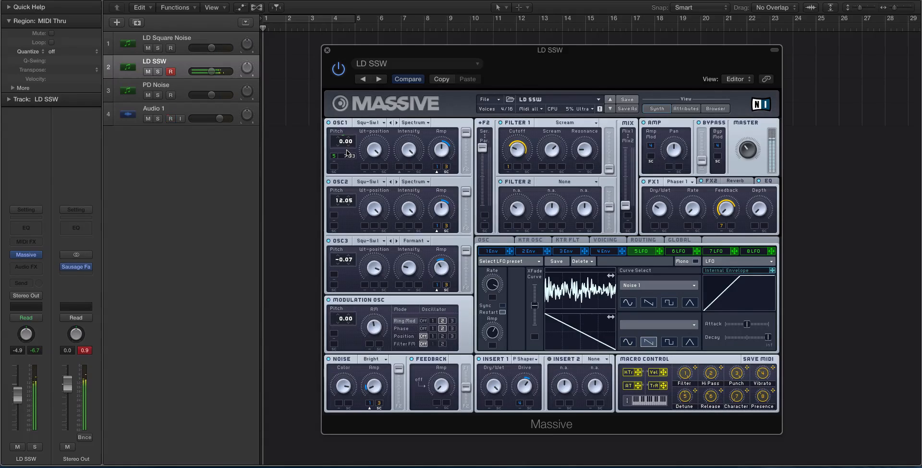
{"action": "left_click_drag", "start_coordinate": [346, 155], "coordinate": [366, 162]}
{"action": "scroll", "coordinate": [351, 161], "scroll_direction": "down", "scroll_amount": 2}
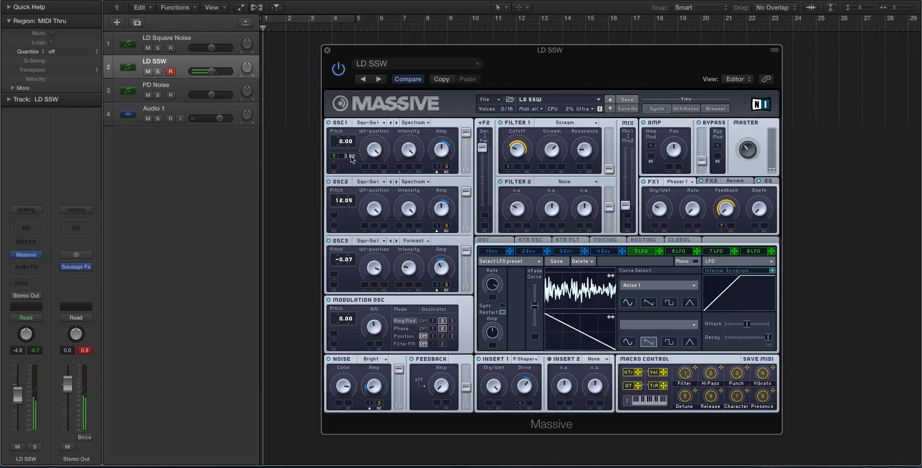
{"action": "left_click_drag", "start_coordinate": [351, 160], "coordinate": [352, 176]}
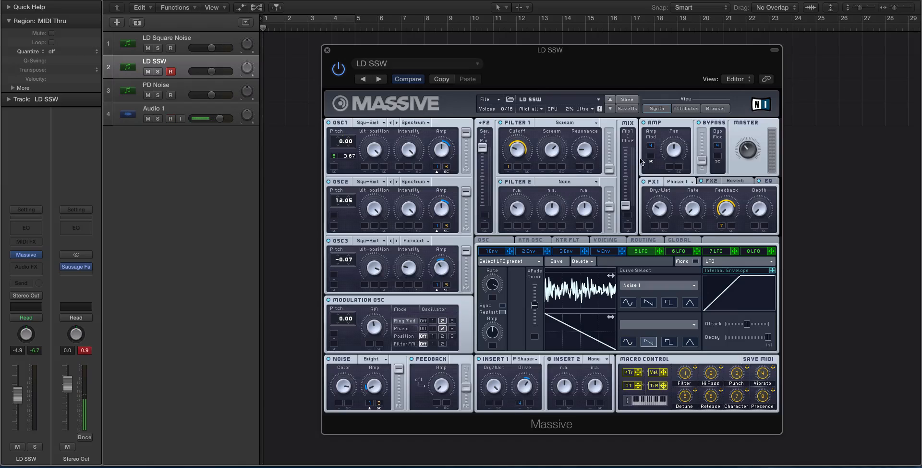
Step: Replace the LD SSW synth with PD Noise's and set the OSC3 pitch modulation amount from LFO 5 to 0.23
{"action": "left_click", "coordinate": [327, 50]}
{"action": "left_click", "coordinate": [178, 87]}
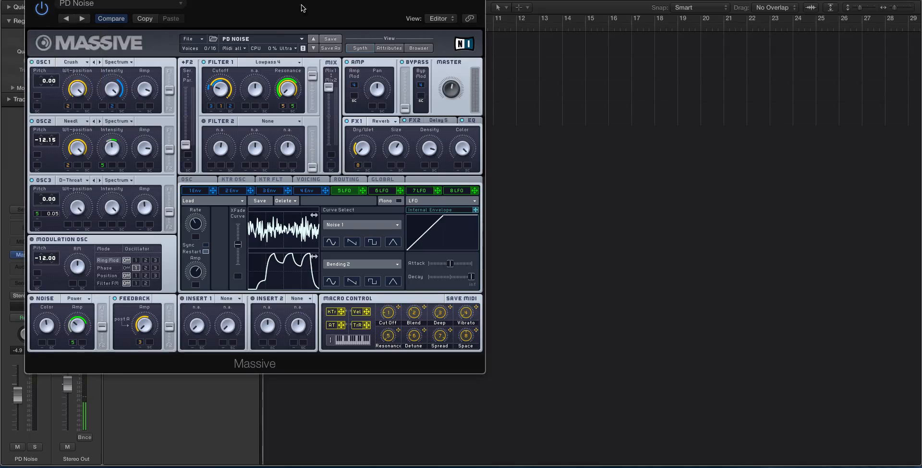
{"action": "left_click_drag", "start_coordinate": [281, 1], "coordinate": [565, 52]}
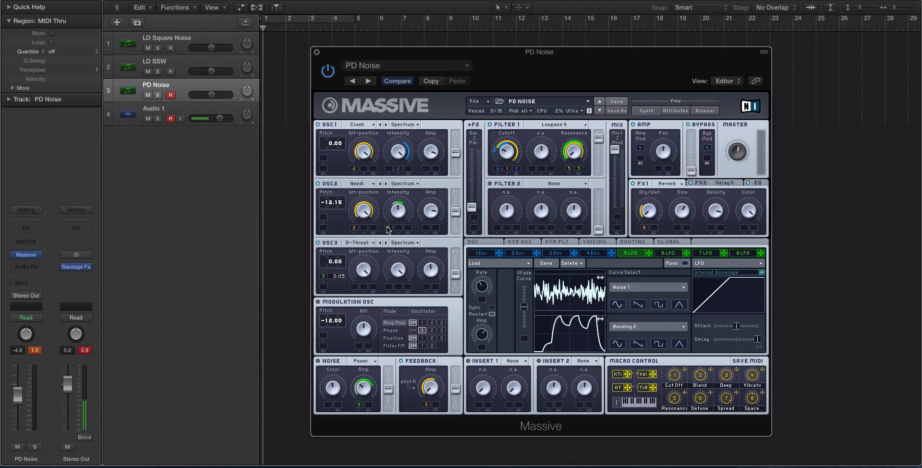
{"action": "left_click_drag", "start_coordinate": [343, 278], "coordinate": [344, 262]}
Step: Cycle the track selection from LD Square Noise through LD SSW and back to PD Noise
{"action": "left_click", "coordinate": [182, 45]}
{"action": "key", "text": "Down"}
{"action": "key", "text": "Down"}
{"action": "left_click", "coordinate": [331, 54]}
{"action": "left_click_drag", "start_coordinate": [330, 51], "coordinate": [329, 51]}
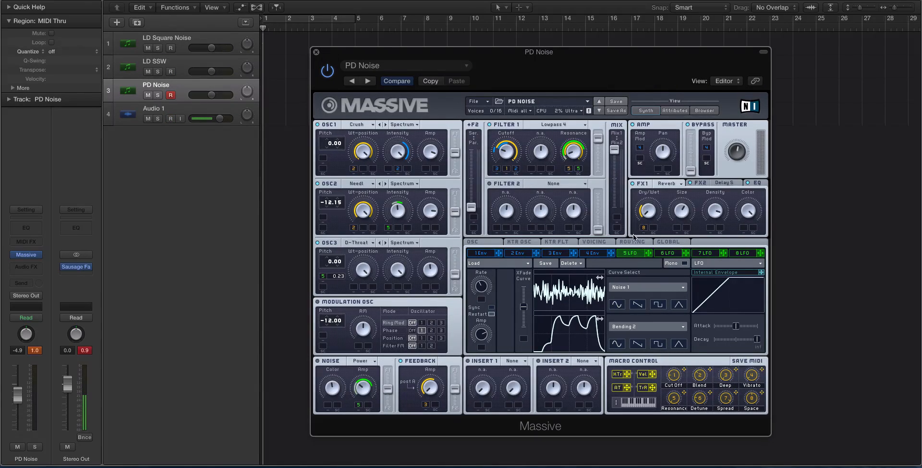
Step: Toggle Sync on and back off for LFO 5 in PD Noise, and shift its XFade Curve toward the Noise 1 curve
{"action": "left_click", "coordinate": [491, 308]}
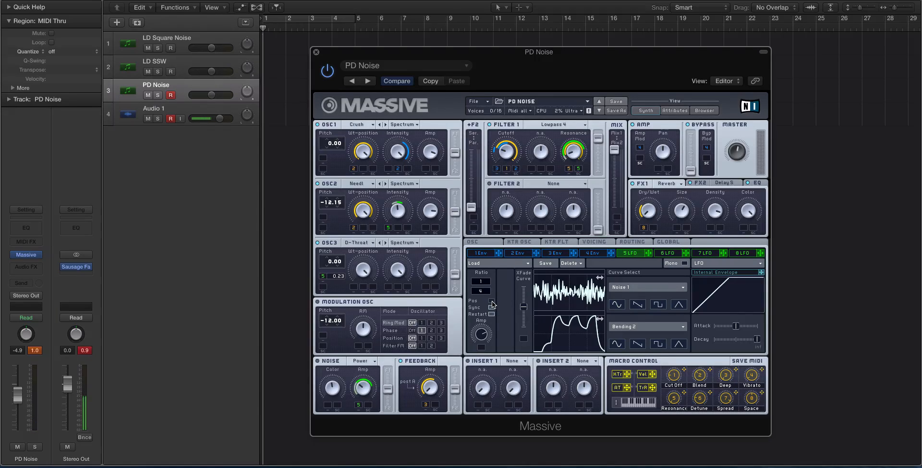
{"action": "left_click", "coordinate": [492, 307]}
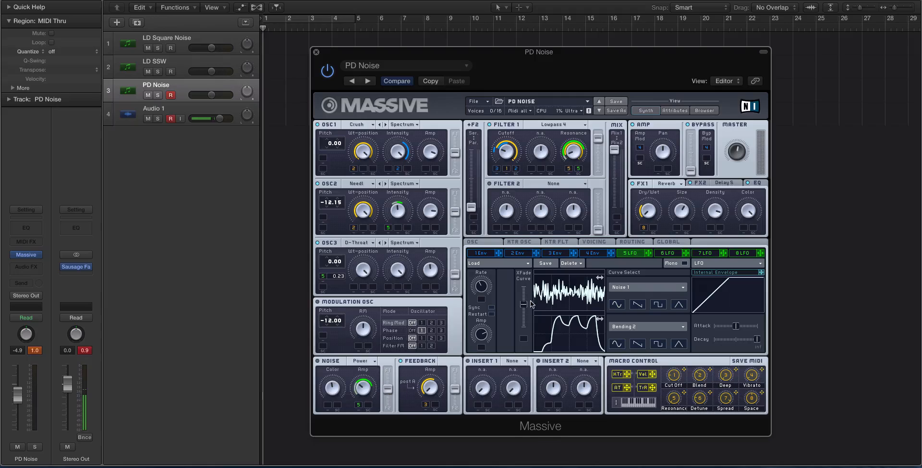
{"action": "left_click_drag", "start_coordinate": [525, 304], "coordinate": [525, 288]}
{"action": "mouse_move", "coordinate": [527, 291]}
{"action": "left_mouse_down"}
{"action": "mouse_move", "coordinate": [526, 315]}
{"action": "mouse_move", "coordinate": [526, 296]}
{"action": "left_mouse_up"}
Step: Close the PD Noise synth and reopen Massive on the LD SSW track with its window fully in view
{"action": "left_click", "coordinate": [316, 52]}
{"action": "left_click", "coordinate": [192, 57]}
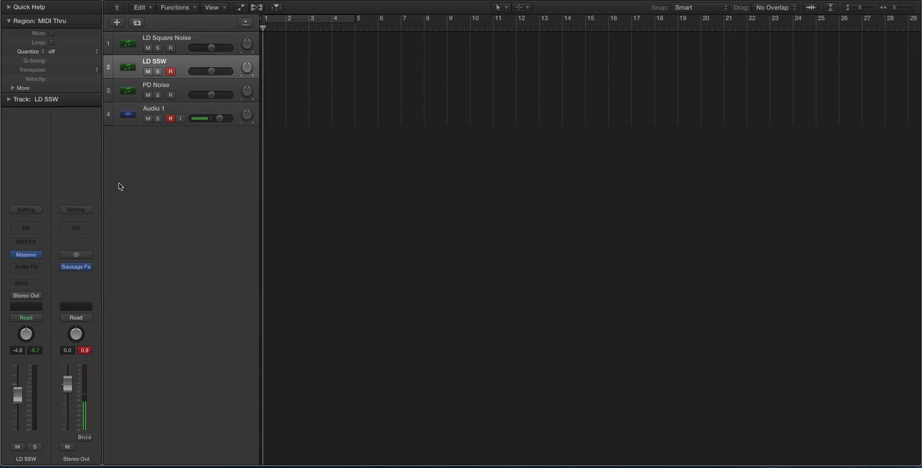
{"action": "left_click", "coordinate": [26, 255]}
{"action": "left_click_drag", "start_coordinate": [421, 48], "coordinate": [409, 61]}
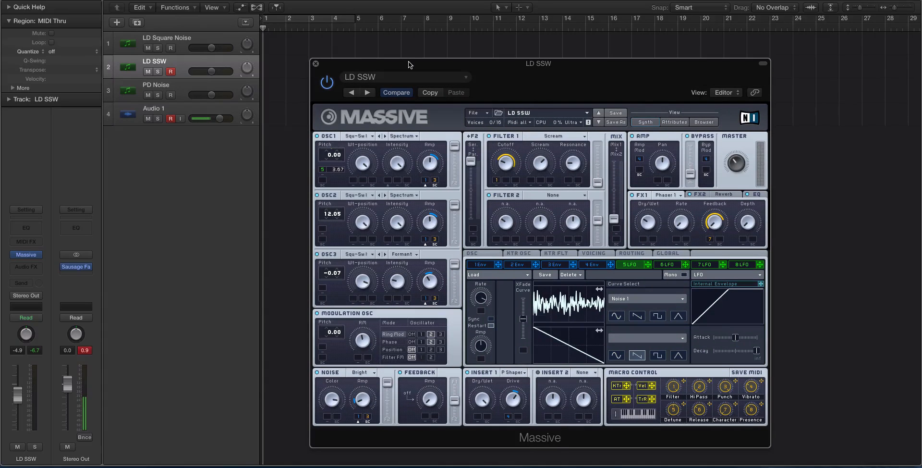